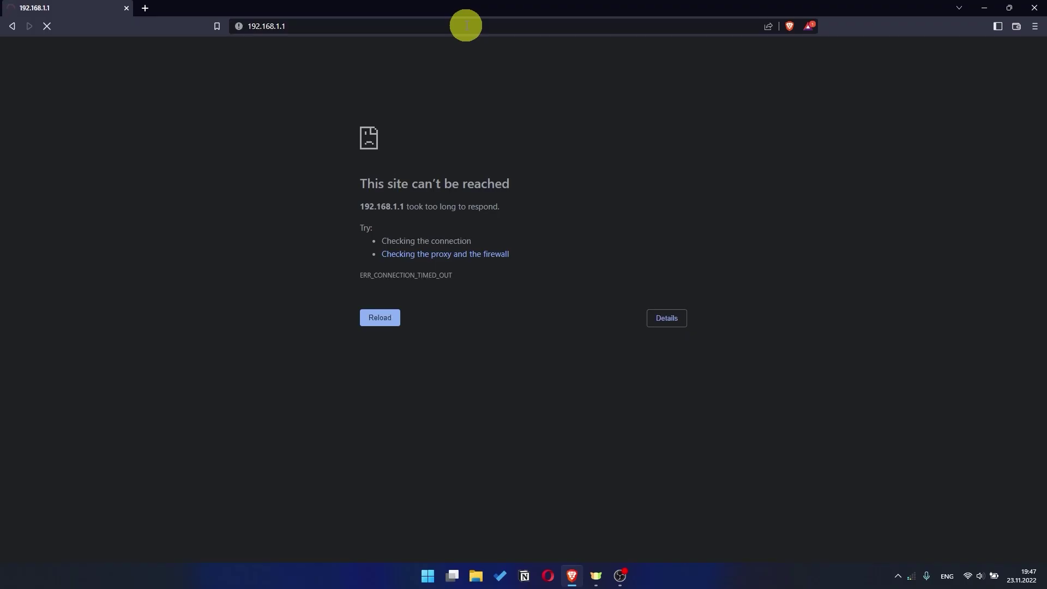
Change the address from 192.168.1.1 to 192.168.0.1 to load the router's login page
click(982, 78)
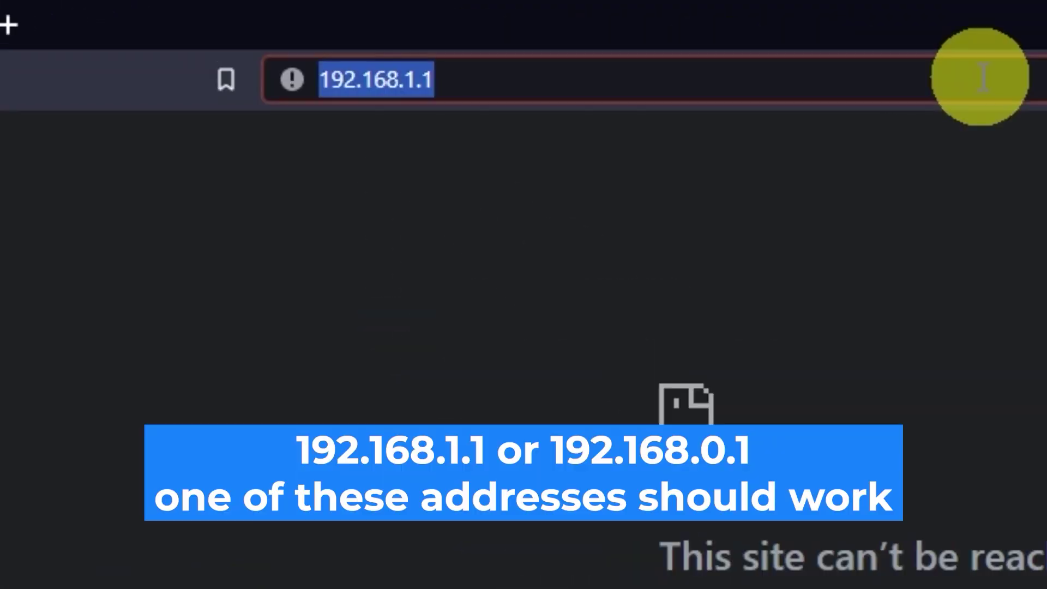
click(981, 78)
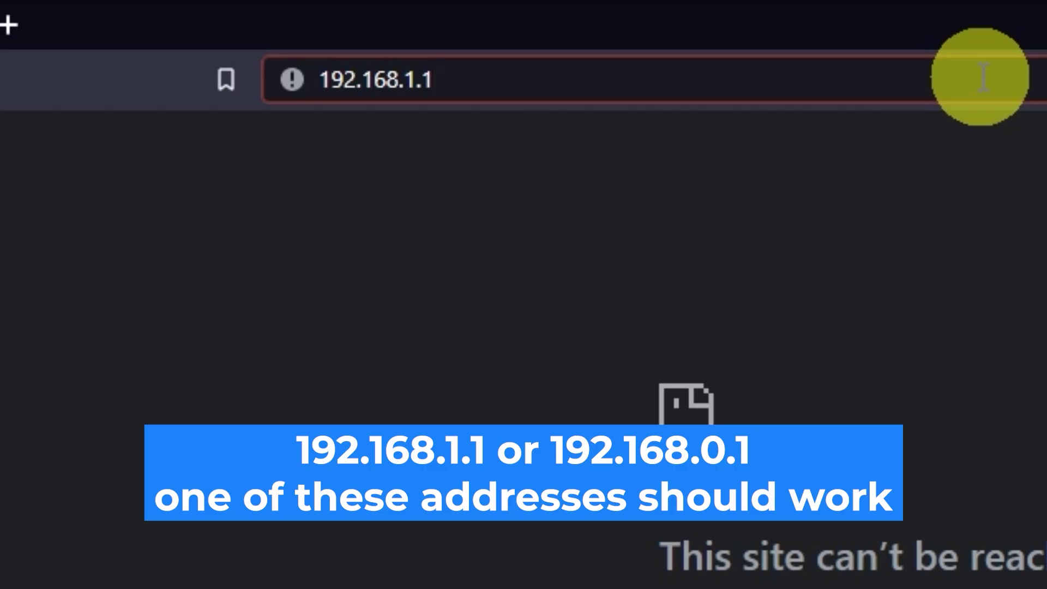
key(BackSpace)
key(BackSpace)
key(BackSpace)
text(0)
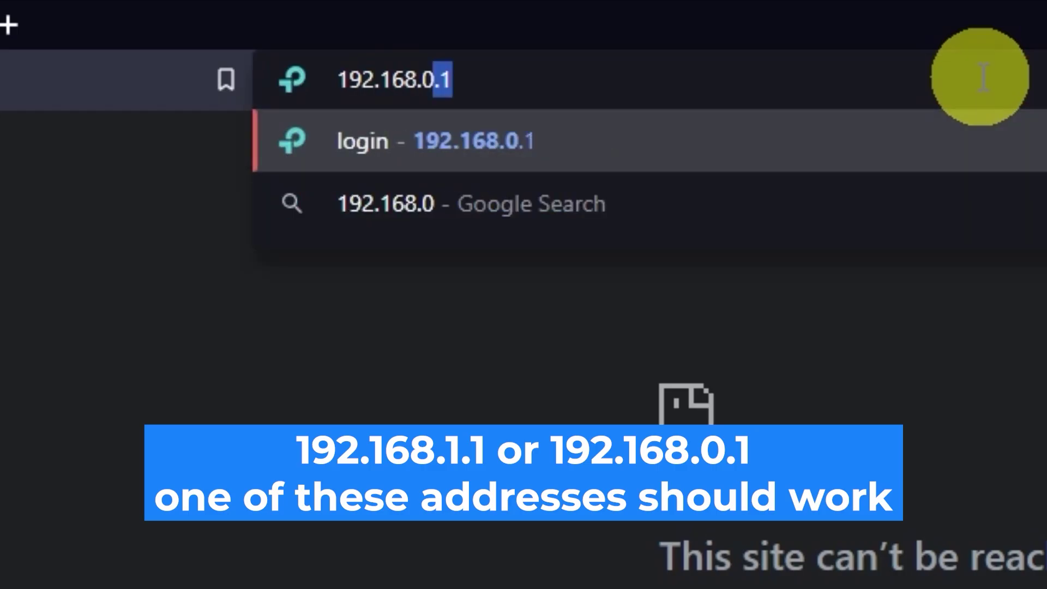
text(.1)
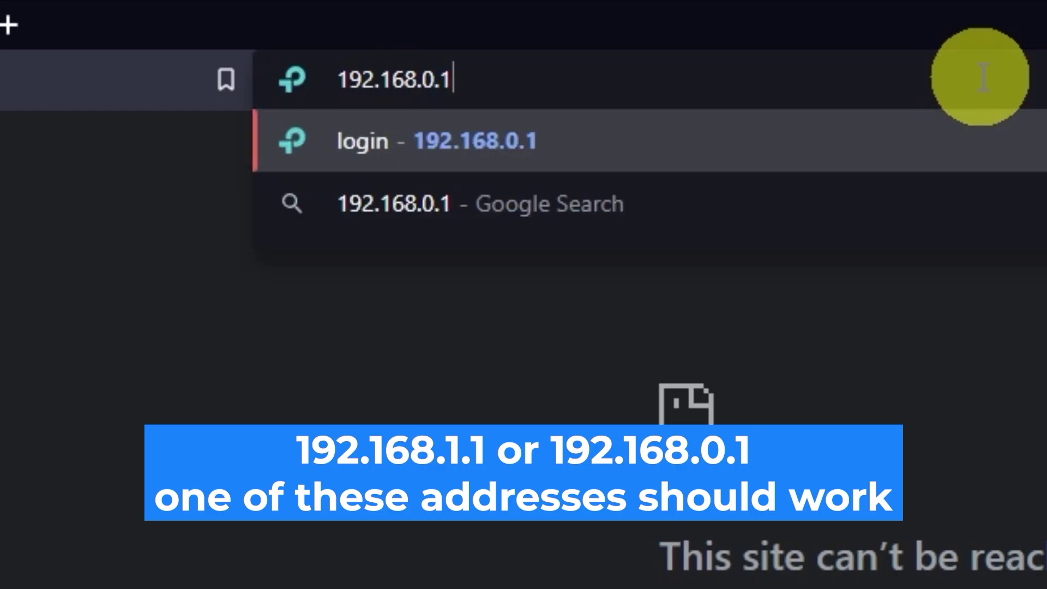
key(Return)
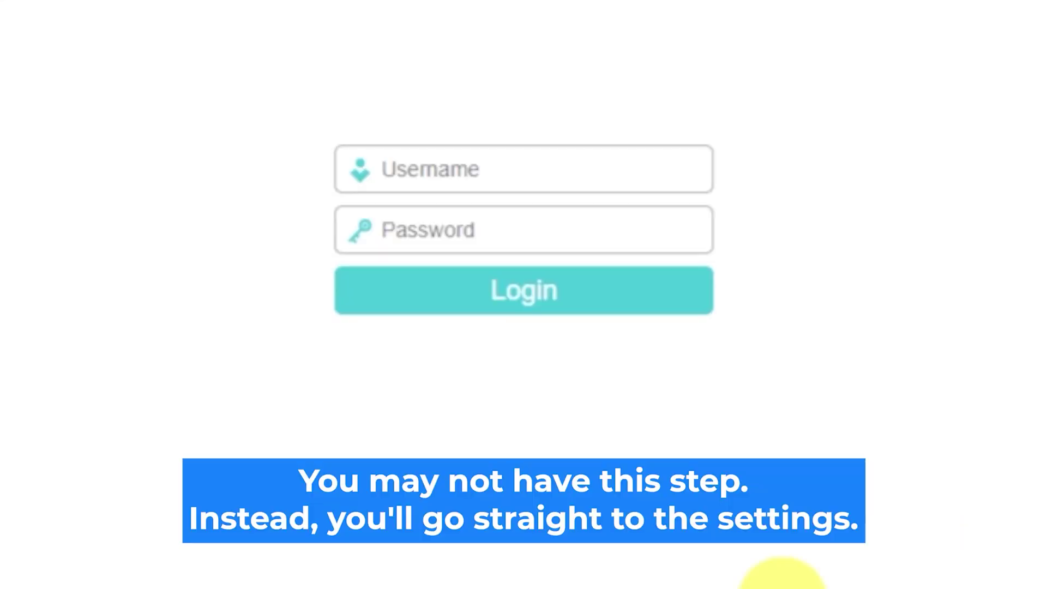
Enter the router's username and password and log in, retrying with a different password
click(558, 167)
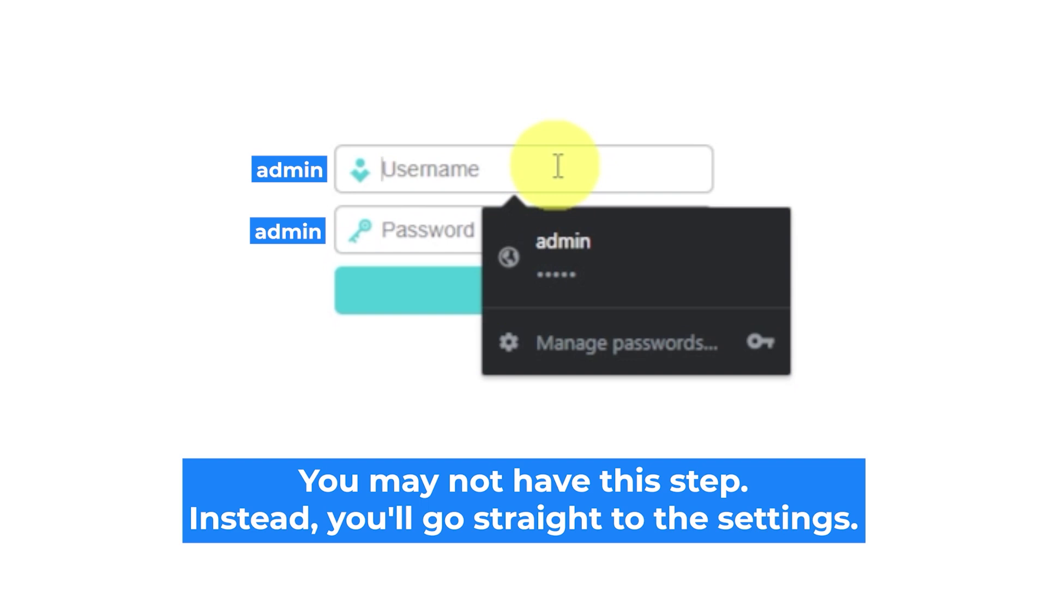
text(admin)
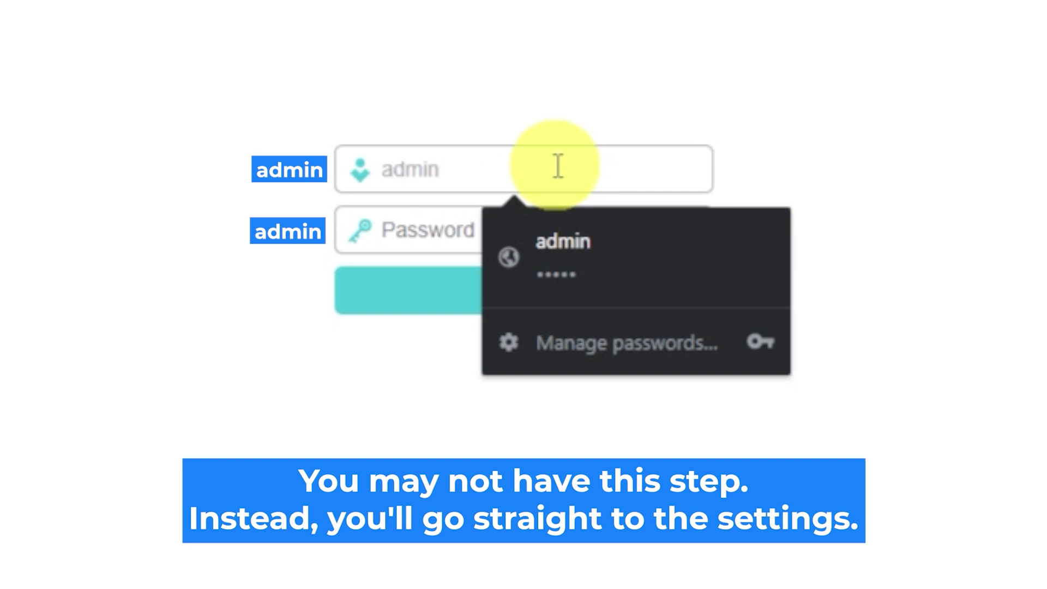
click(440, 231)
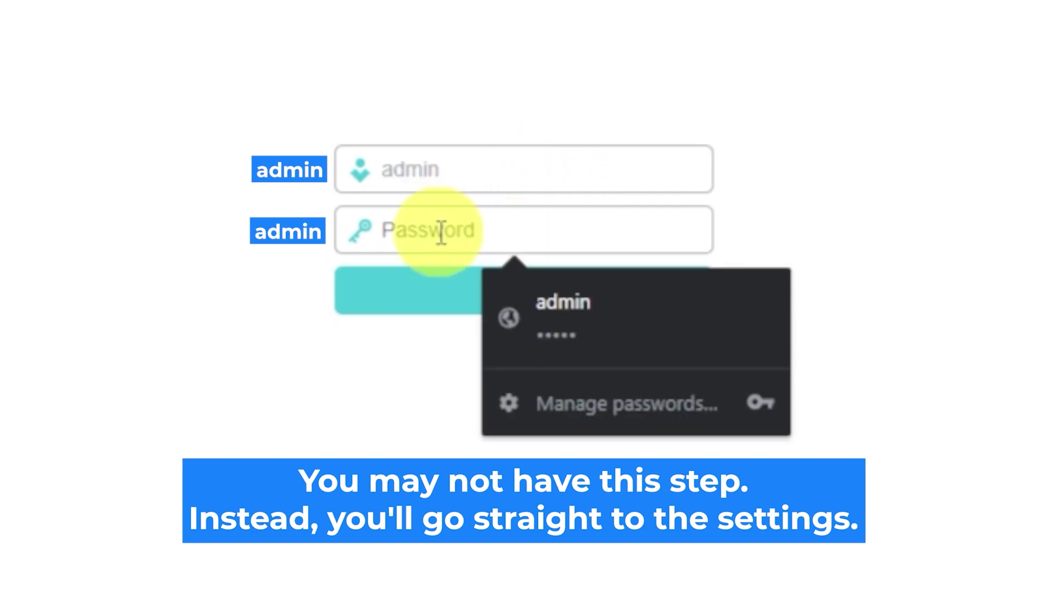
text(admin)
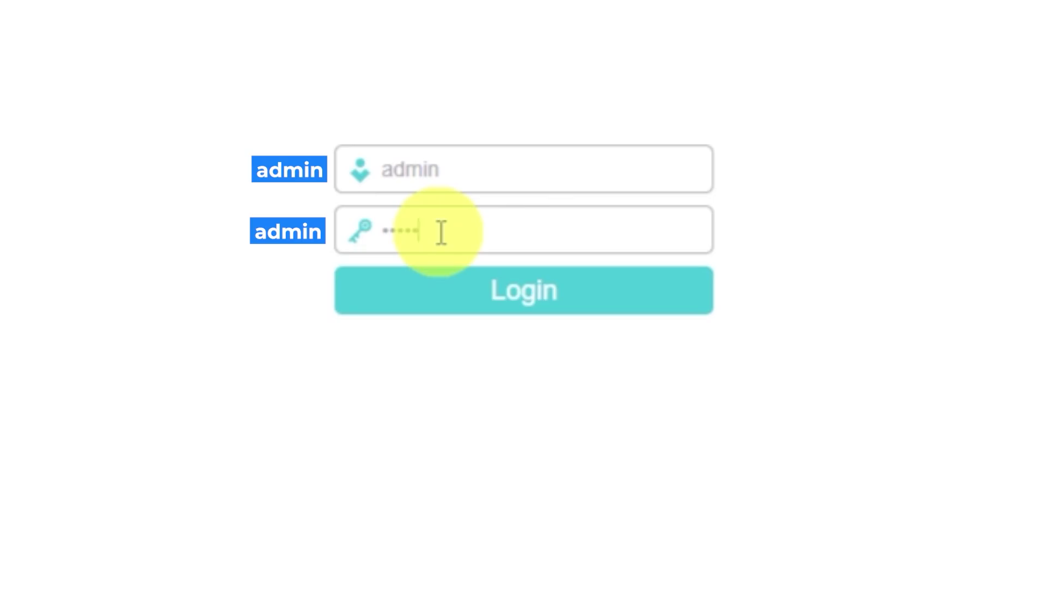
click(470, 297)
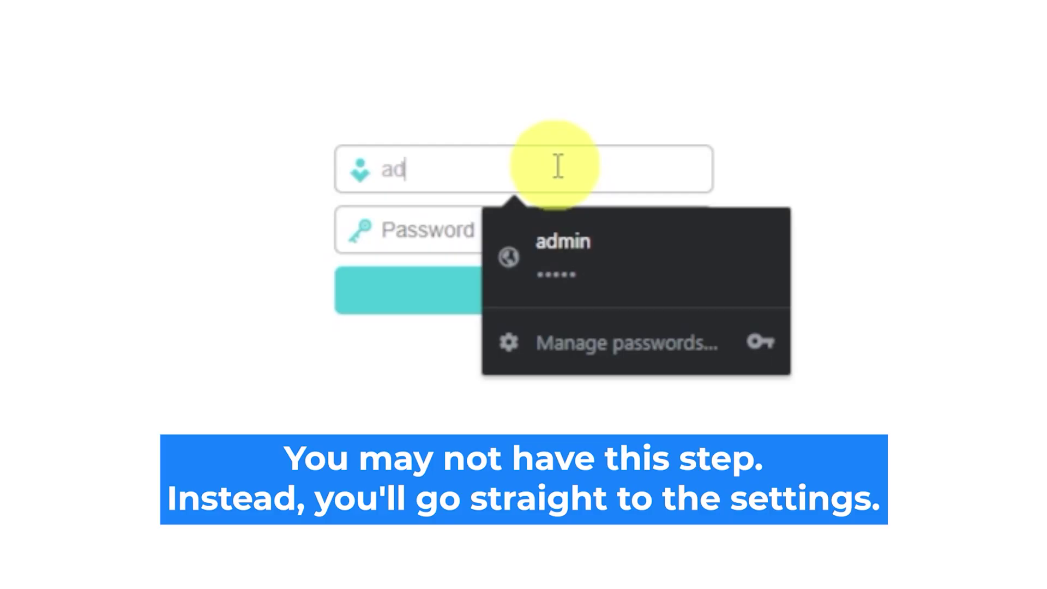
text(min)
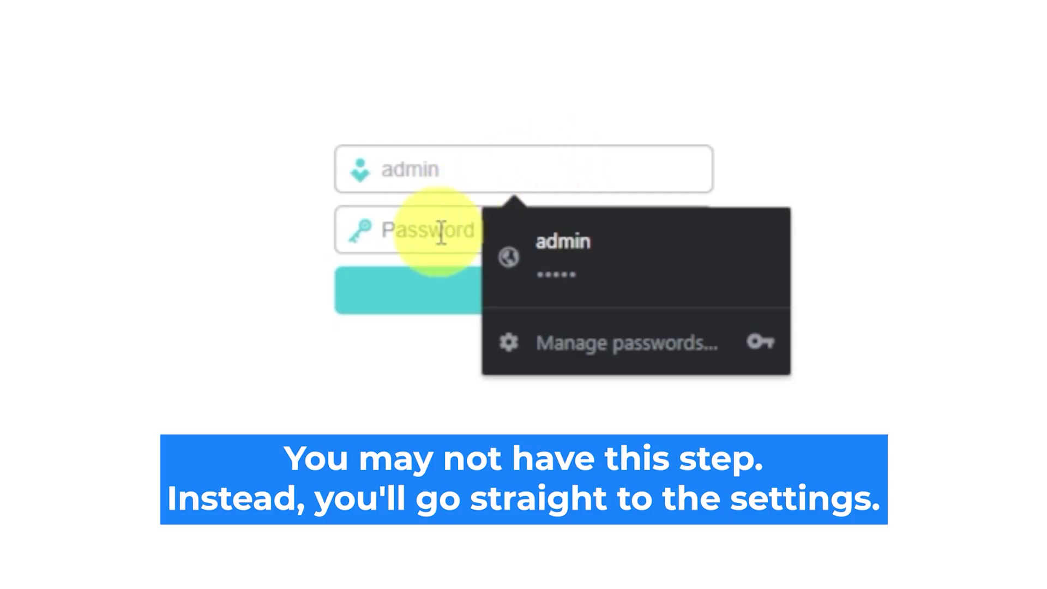
text(admin)
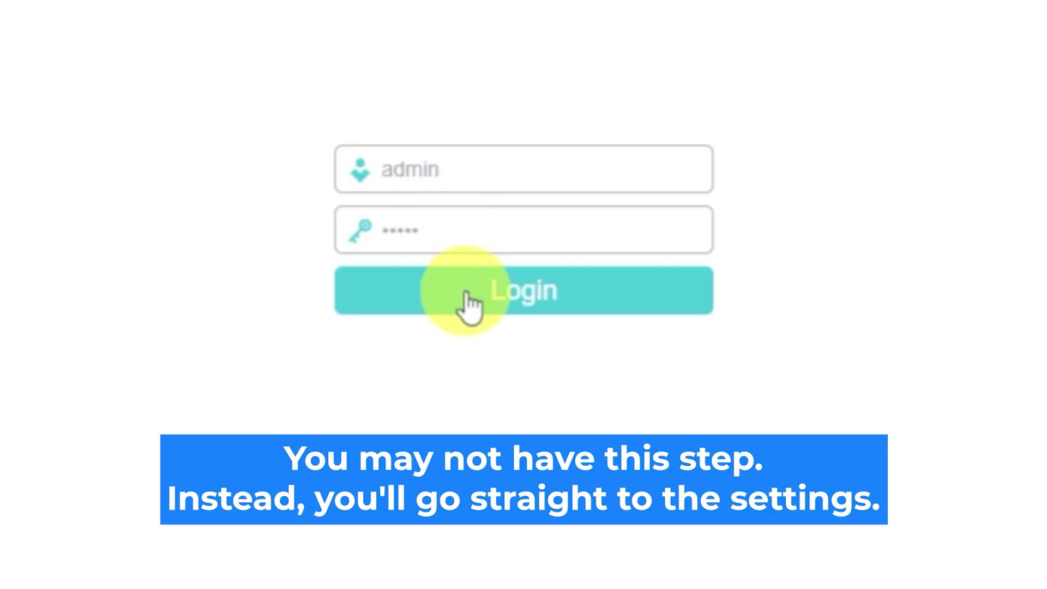
click(469, 305)
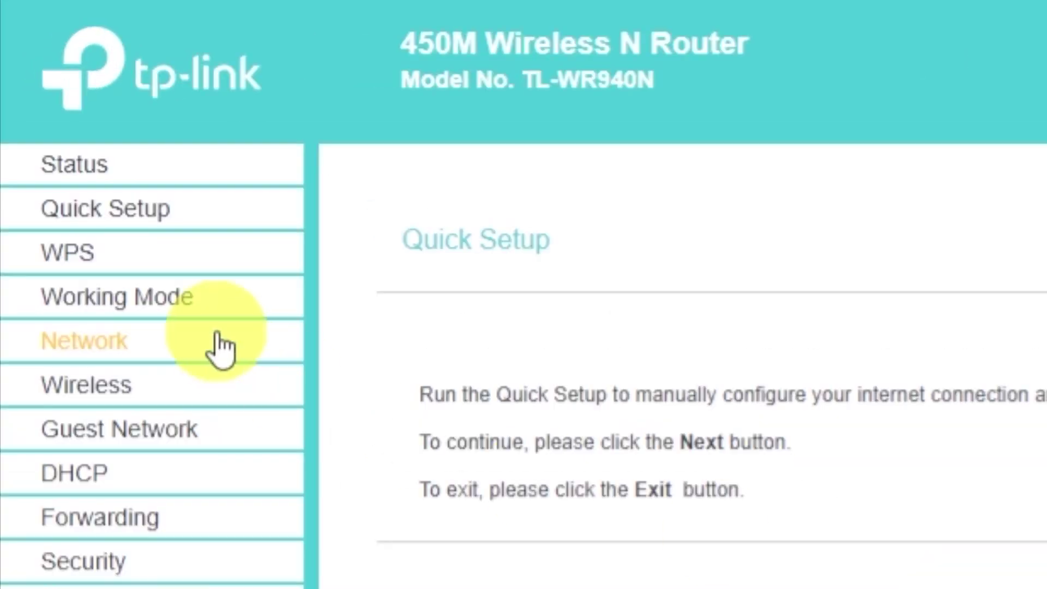
click(138, 218)
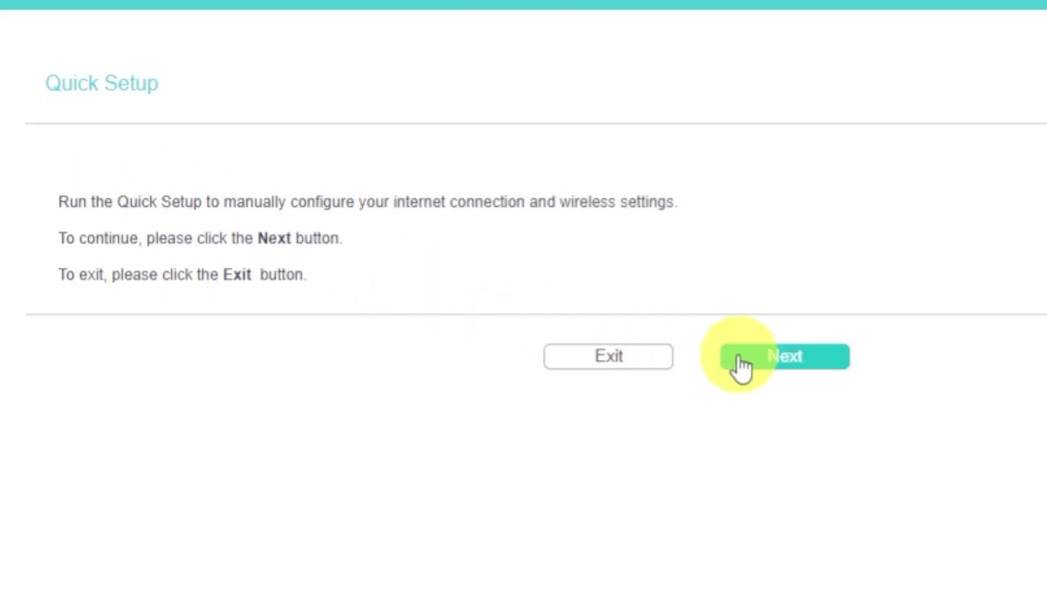
Start Quick Setup, keep Standard Wireless Router mode, and choose Dynamic IP
click(766, 361)
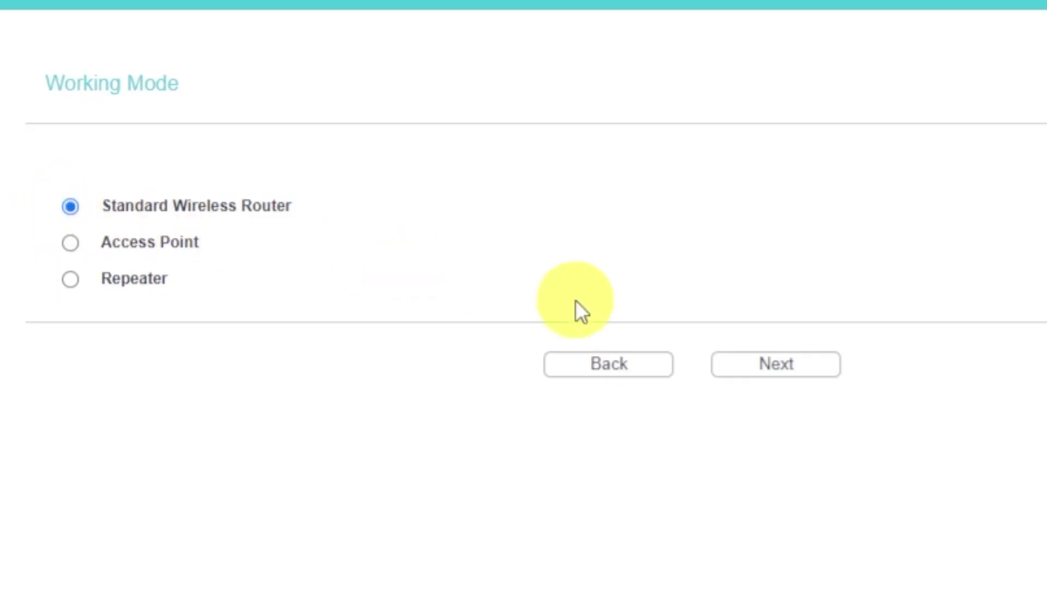
click(791, 366)
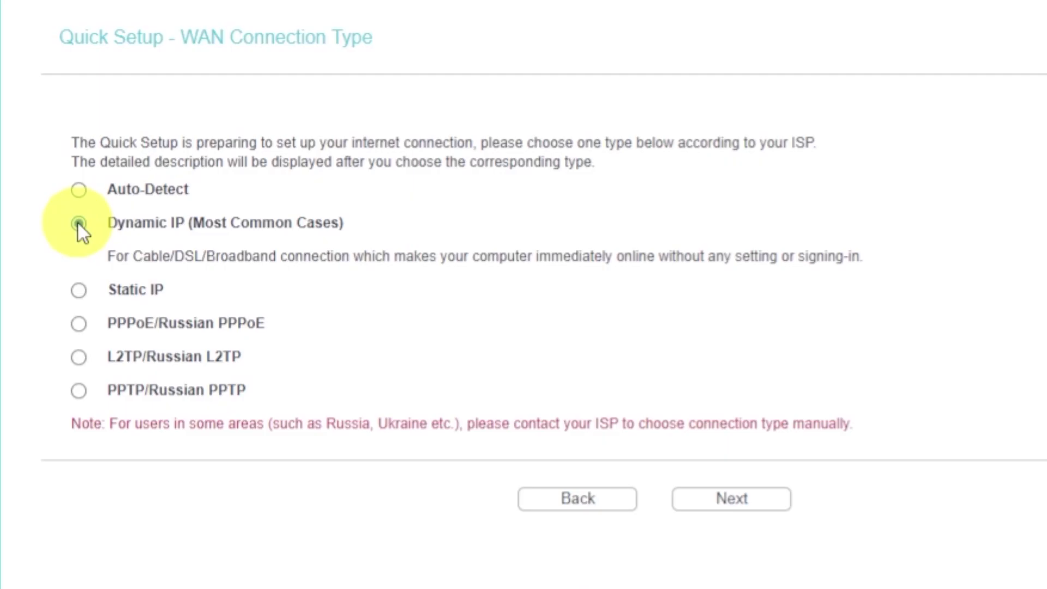
click(710, 505)
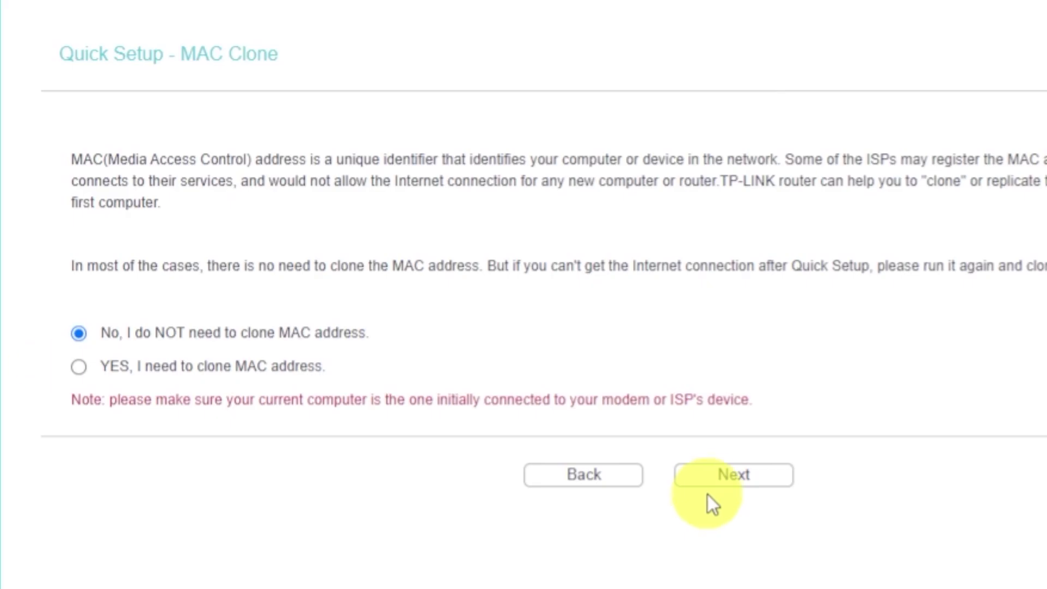
Skip MAC cloning, keep the wireless radio enabled, and edit the network name
click(708, 484)
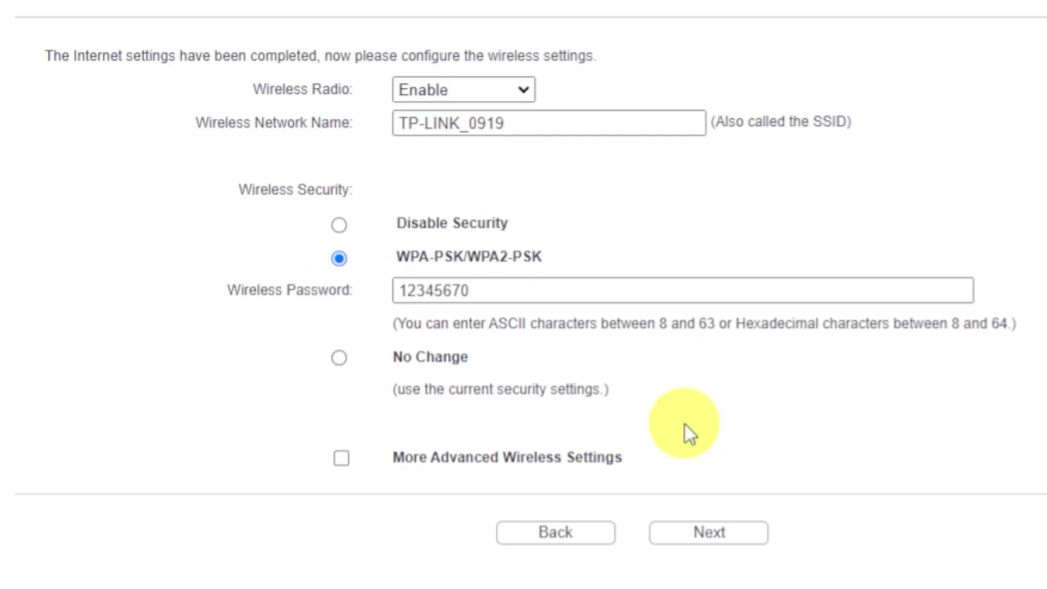
click(518, 90)
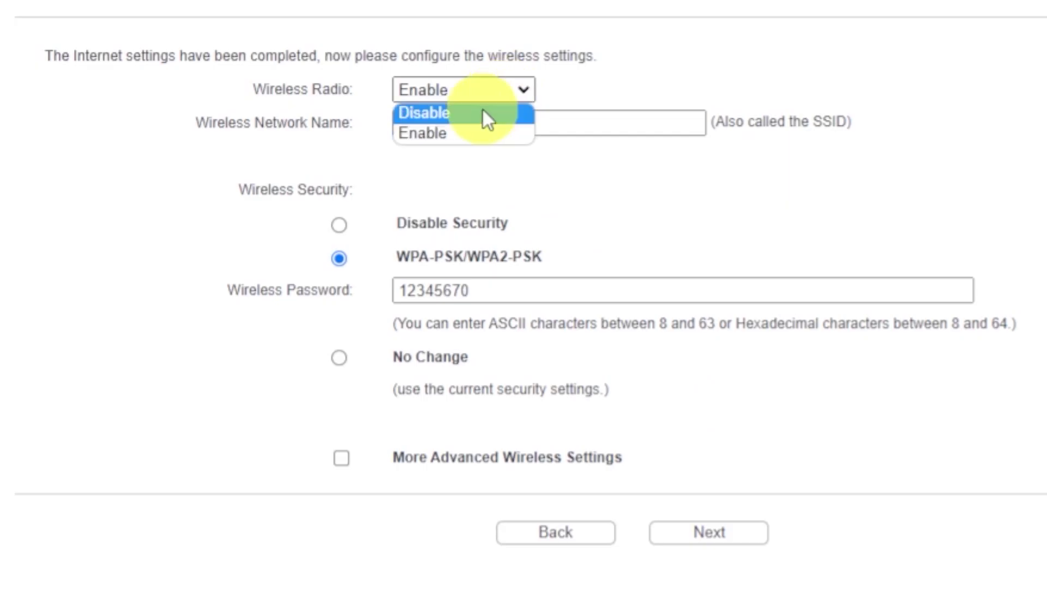
click(430, 132)
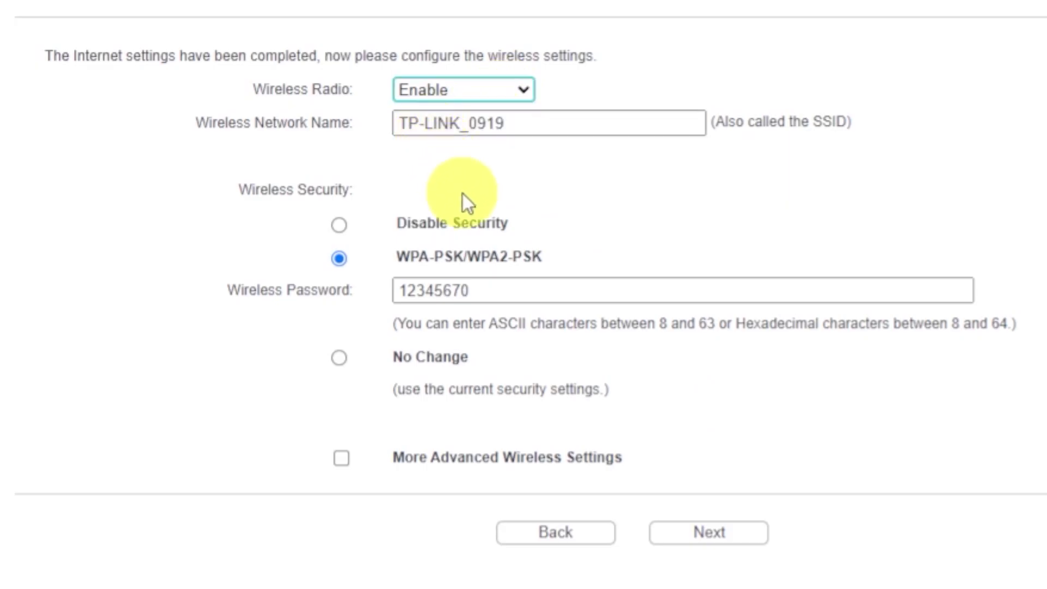
click(554, 123)
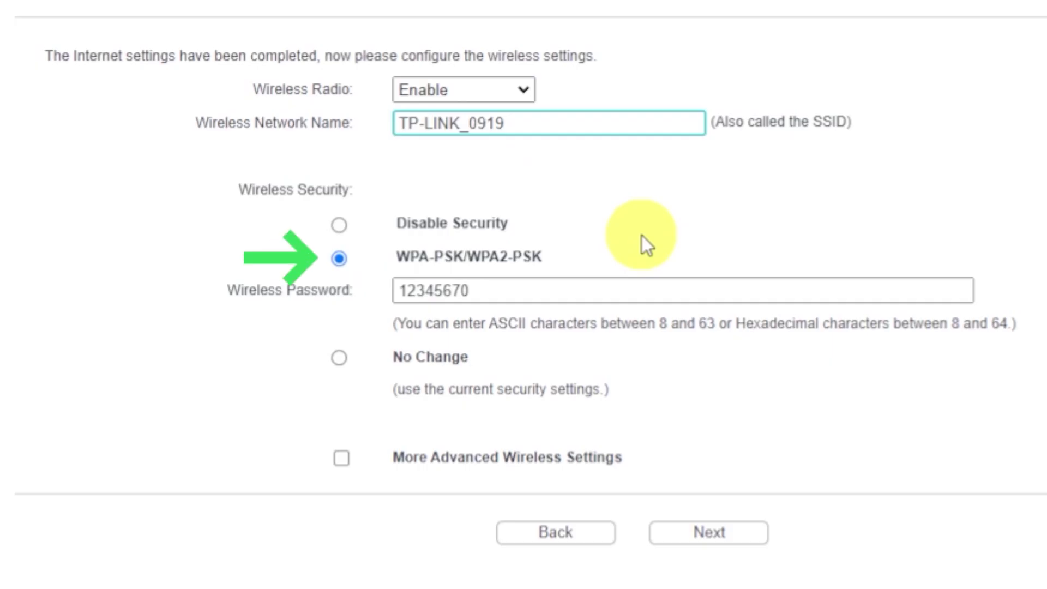
Use WPA-PSK/WPA2-PSK security with a new wireless password and continue to Congratulations
click(341, 260)
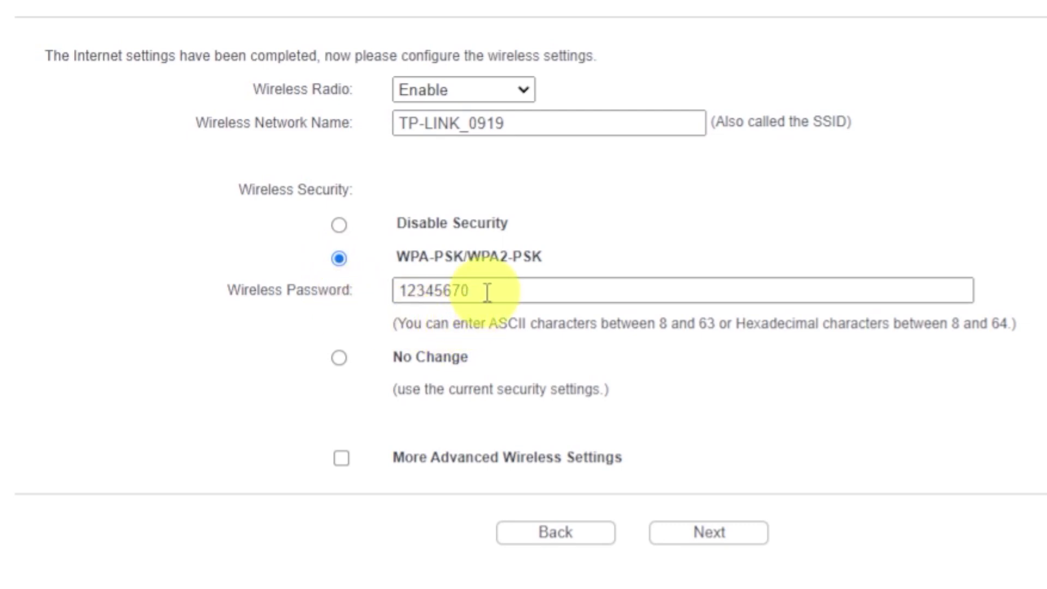
drag(486, 291, 396, 294)
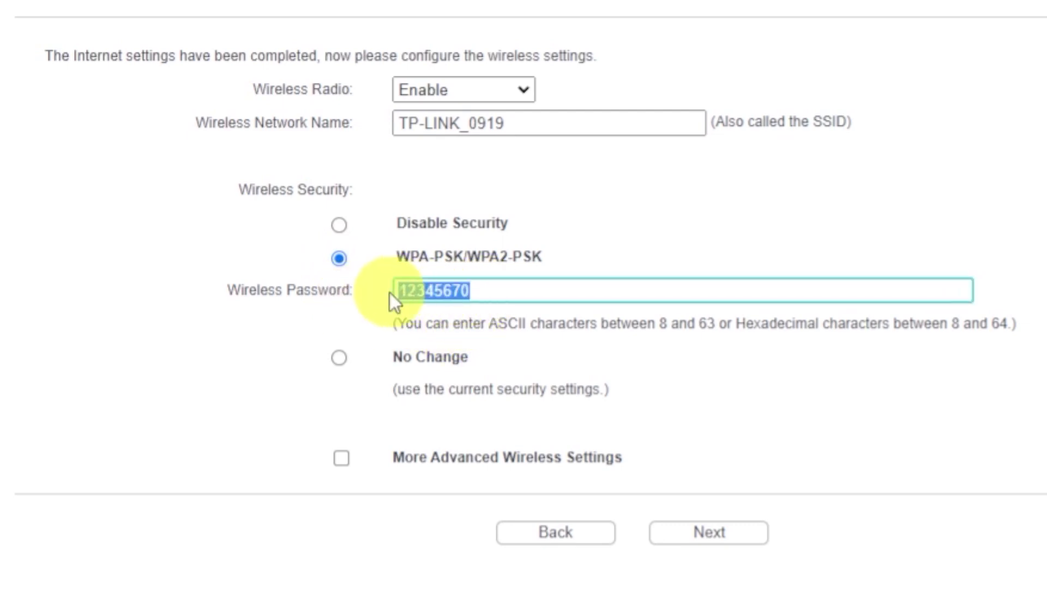
click(571, 296)
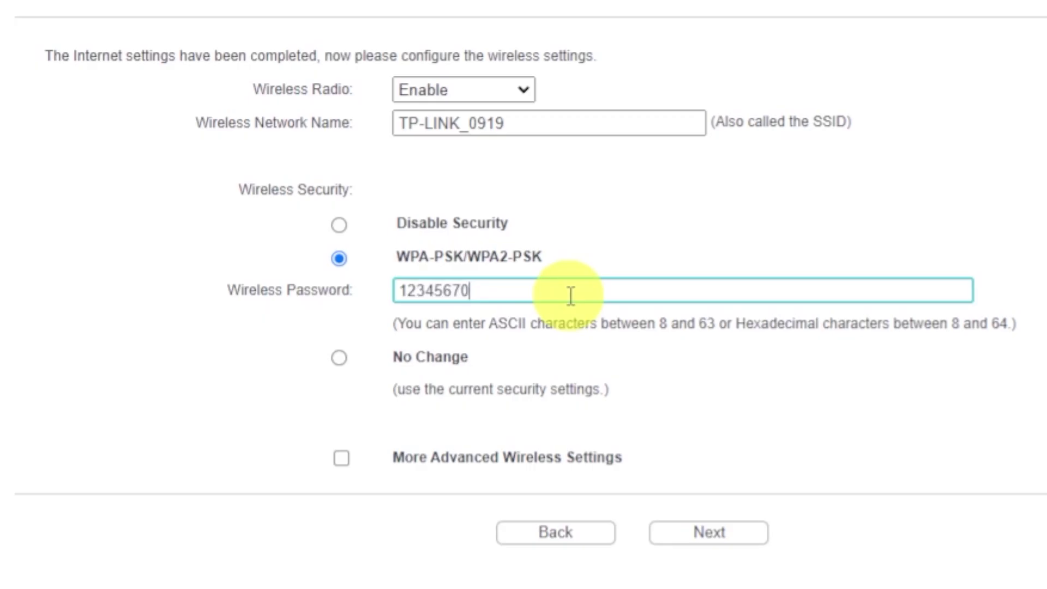
click(702, 539)
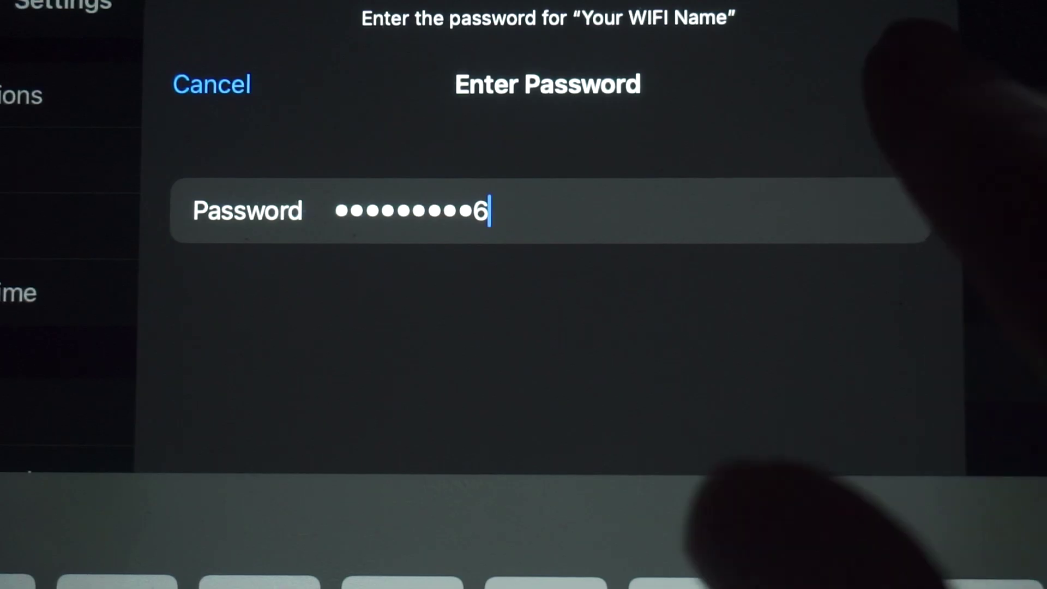
key(Return)
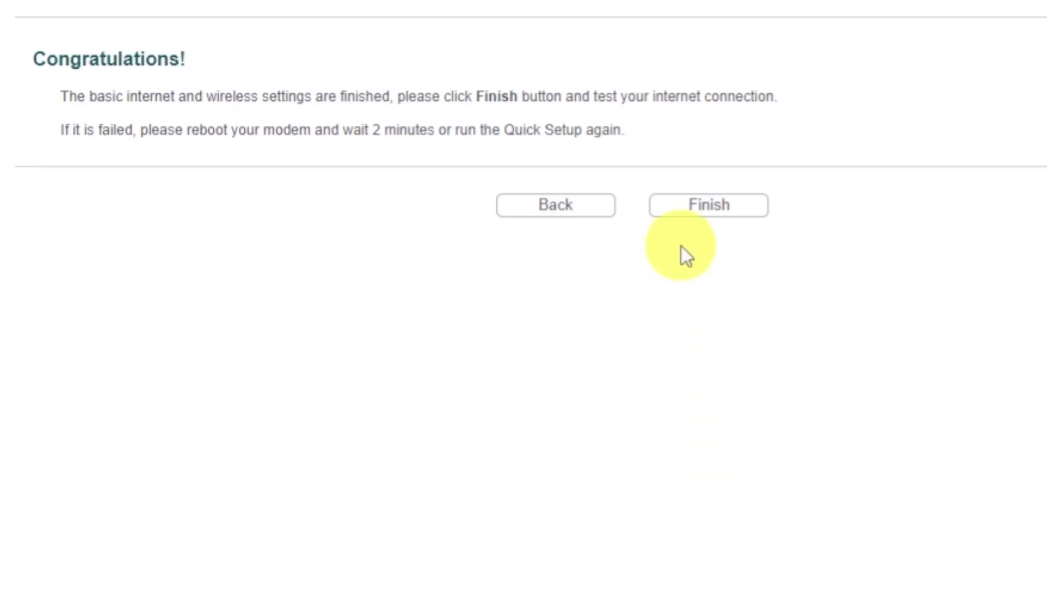
Finish Quick Setup and return to the Status page, entering 'fdfdfdf' as a test
click(685, 210)
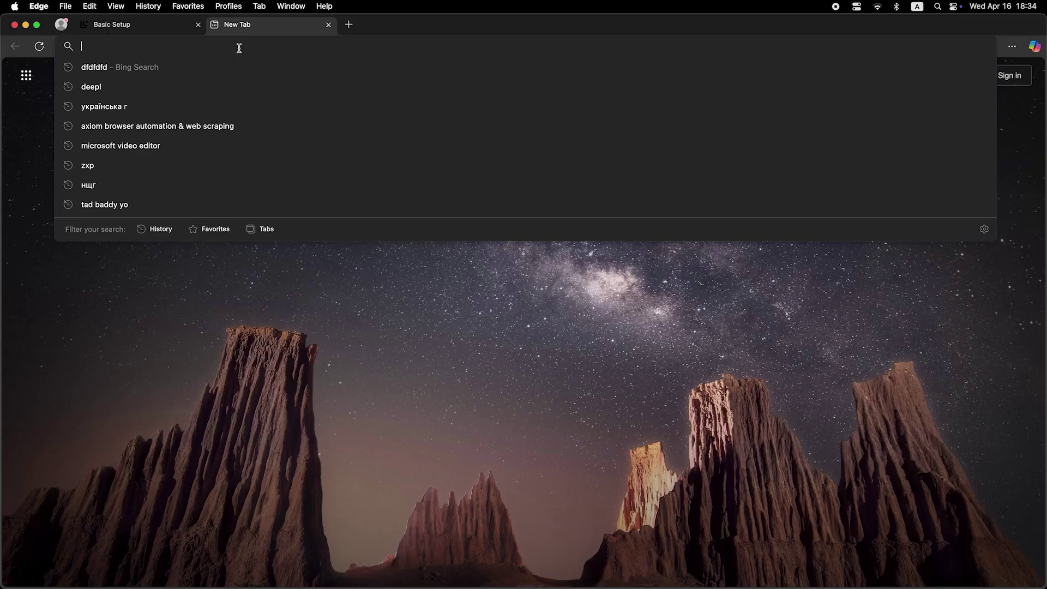
text(fdfdfdf)
key(Return)
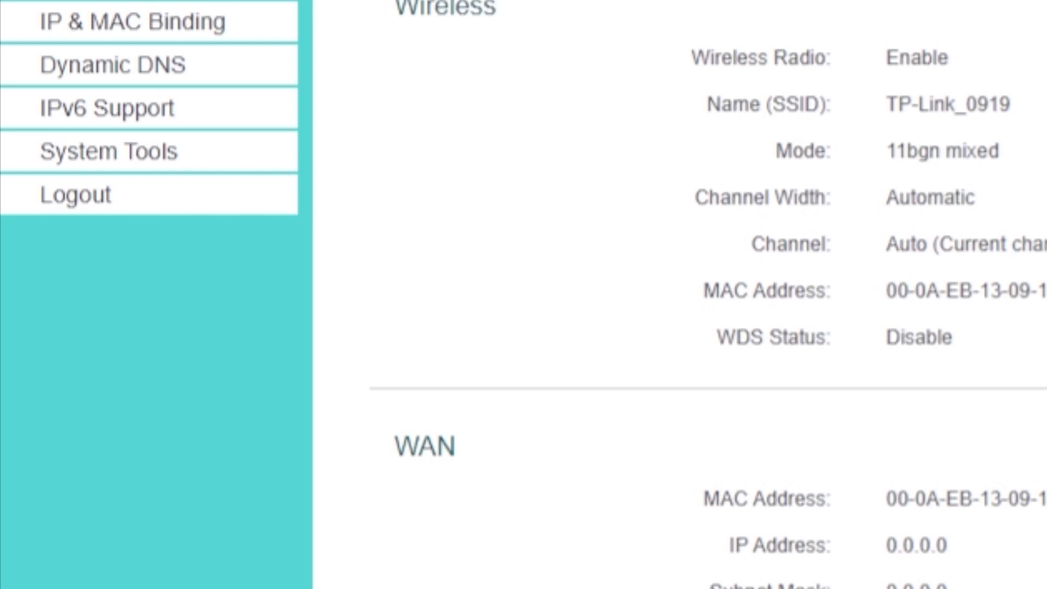
Reboot the router from System Tools > Reboot and confirm it
click(198, 181)
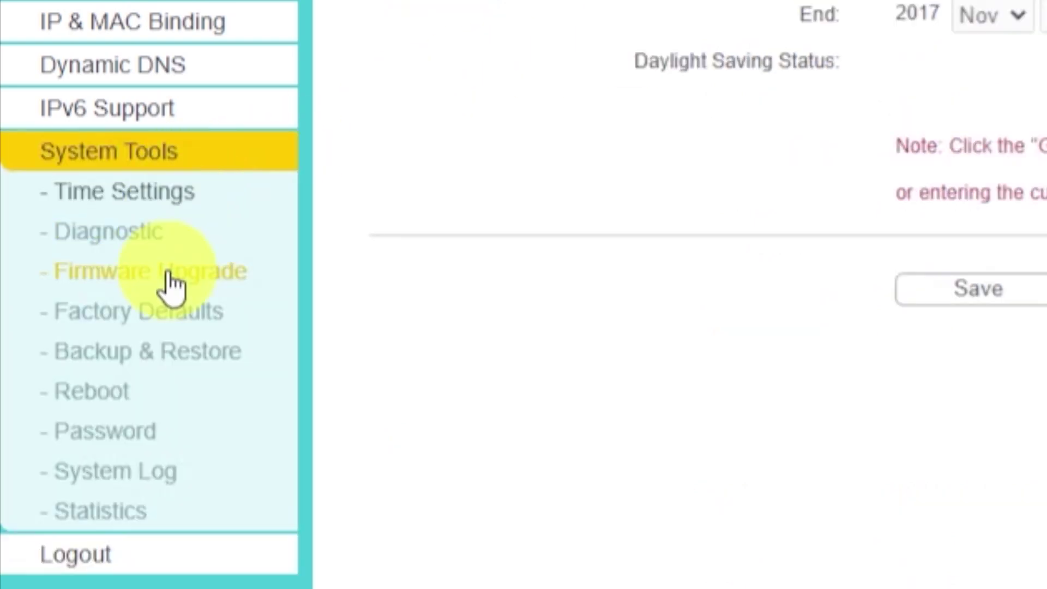
click(131, 401)
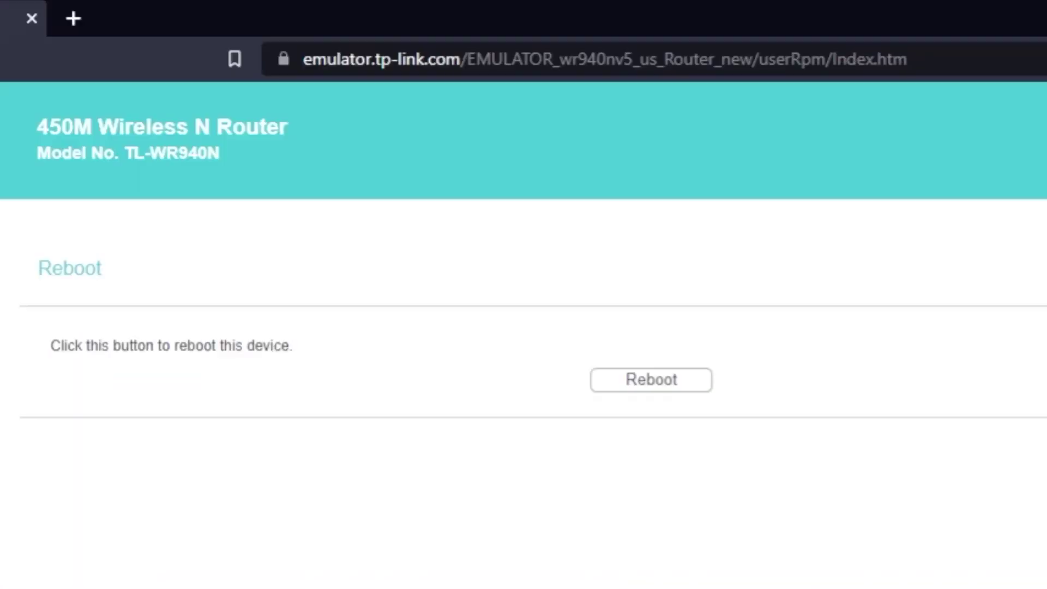
click(639, 384)
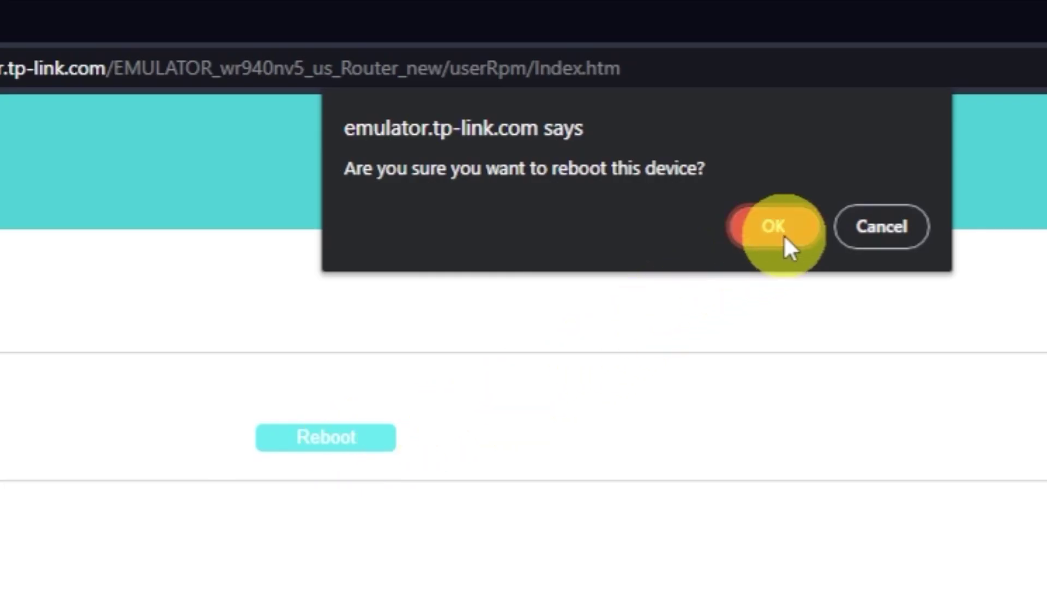
click(779, 229)
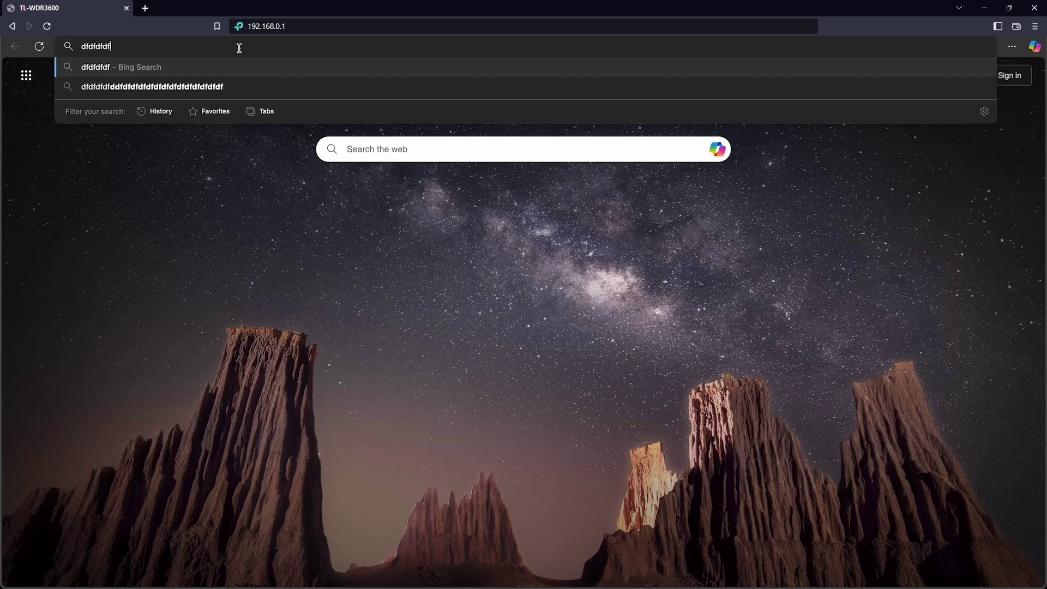
key(Return)
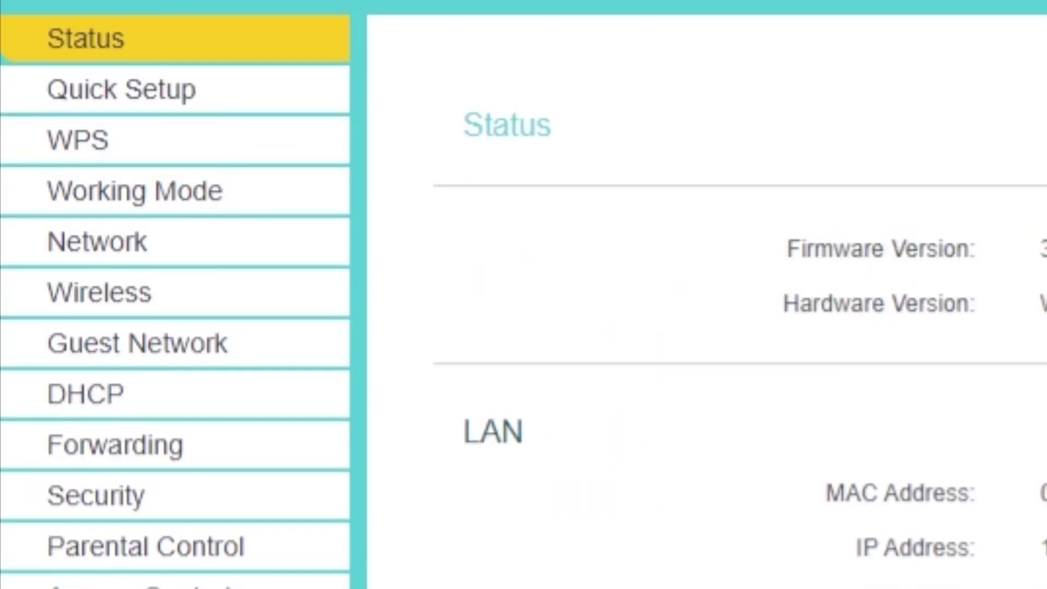
Clone the PC's MAC address onto the WAN port under Network > MAC Clone
click(121, 256)
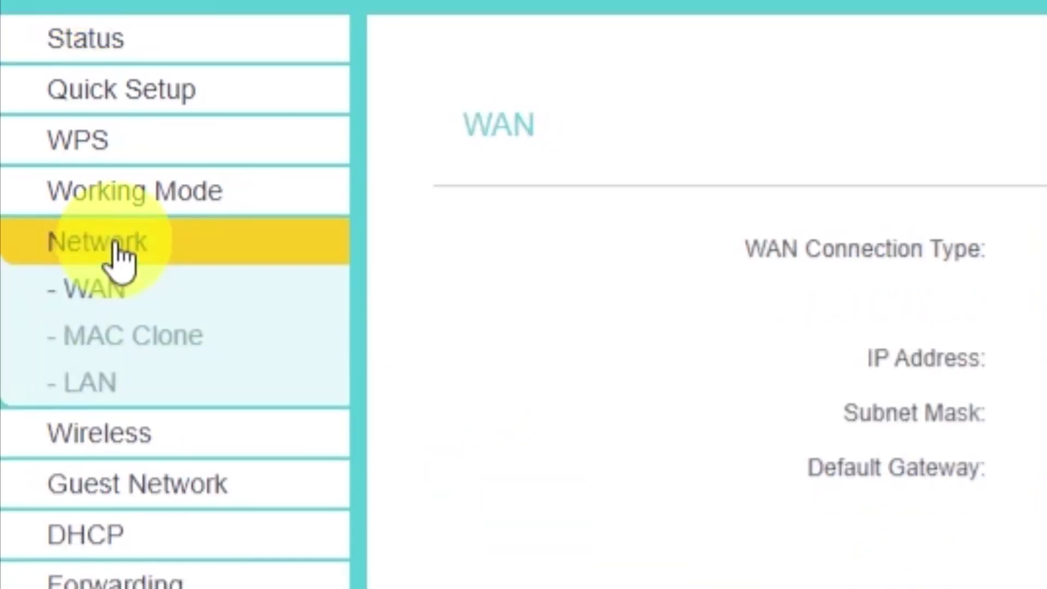
click(188, 342)
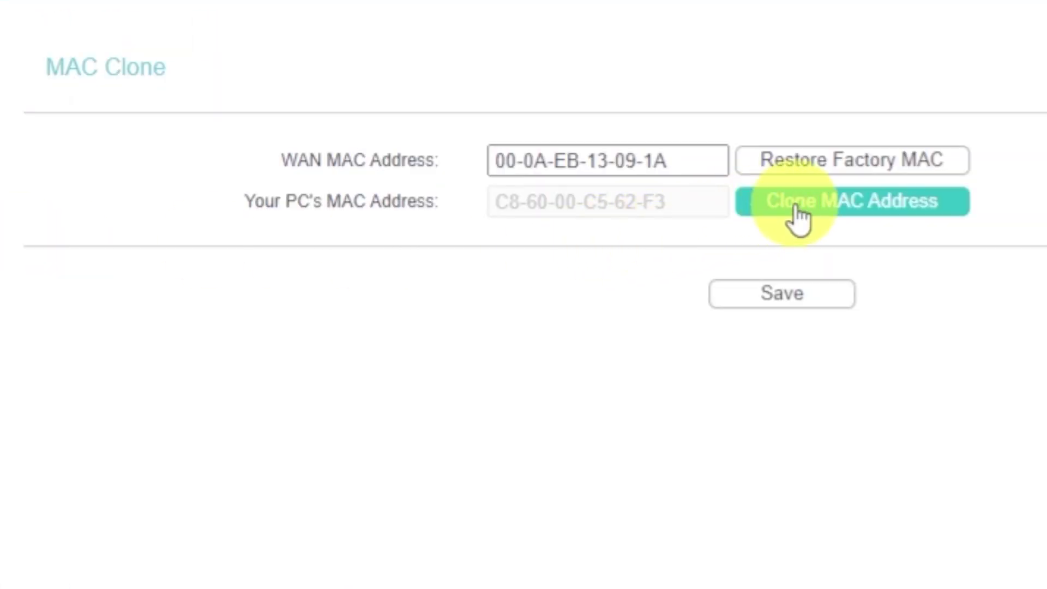
click(799, 215)
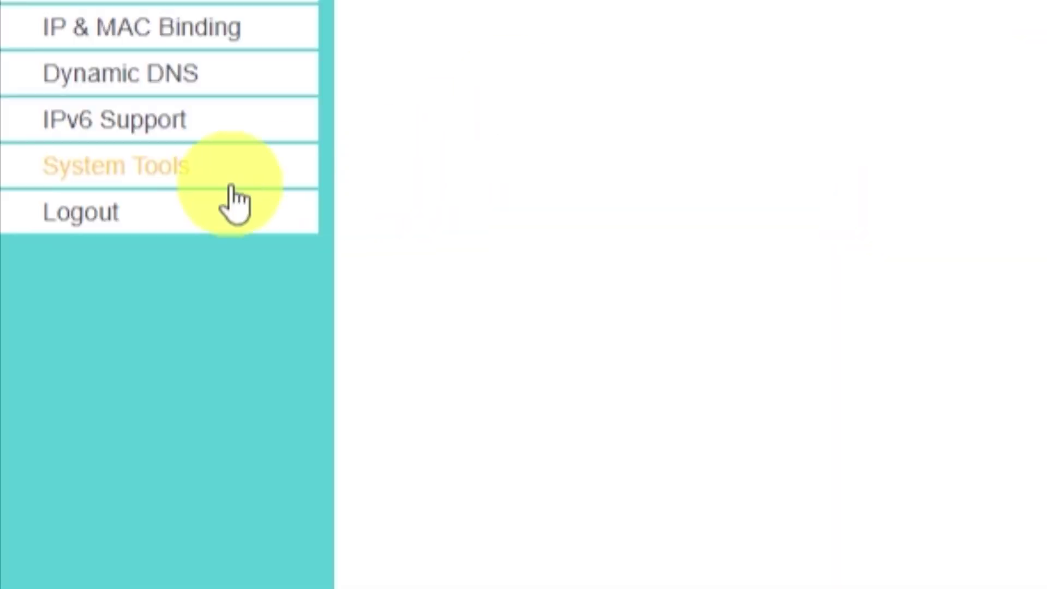
Reboot the router again, then search Bing for 'dfdfdfdf' to confirm internet access
click(172, 179)
click(109, 302)
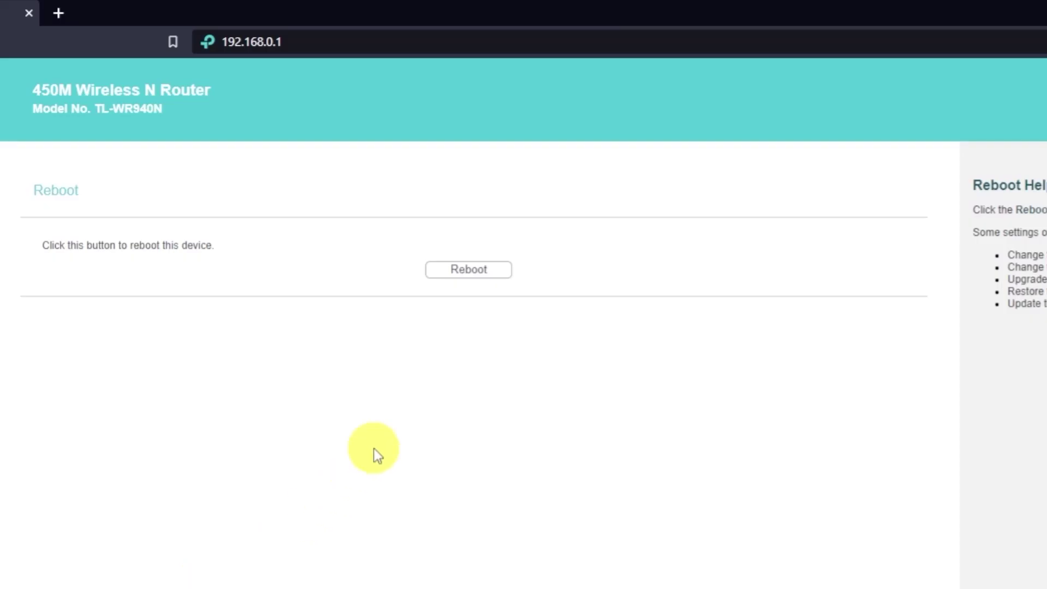
click(489, 274)
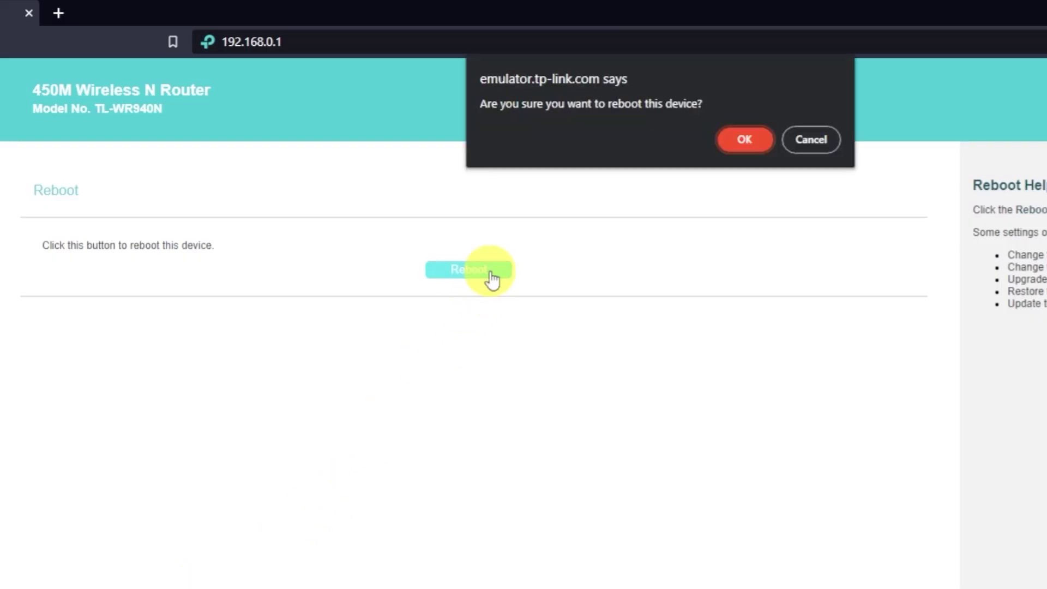
click(744, 143)
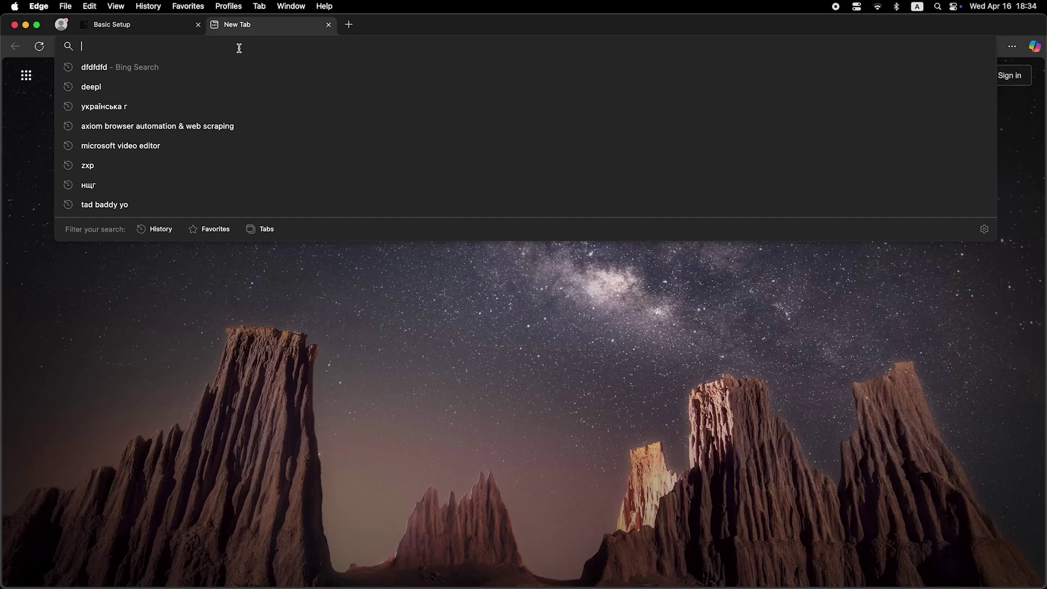
text(dfdfdfdf)
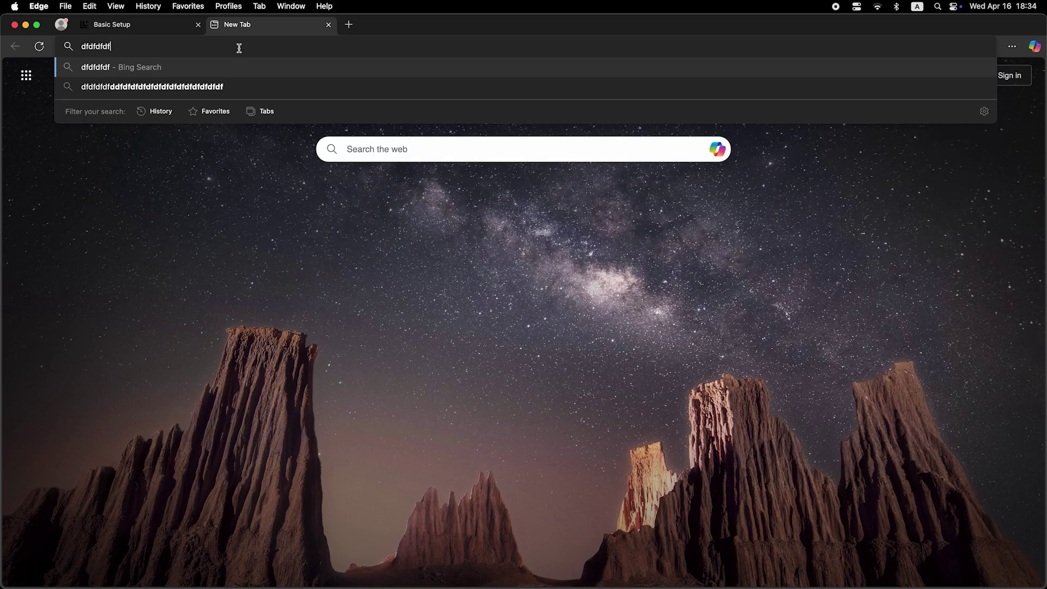
key(Return)
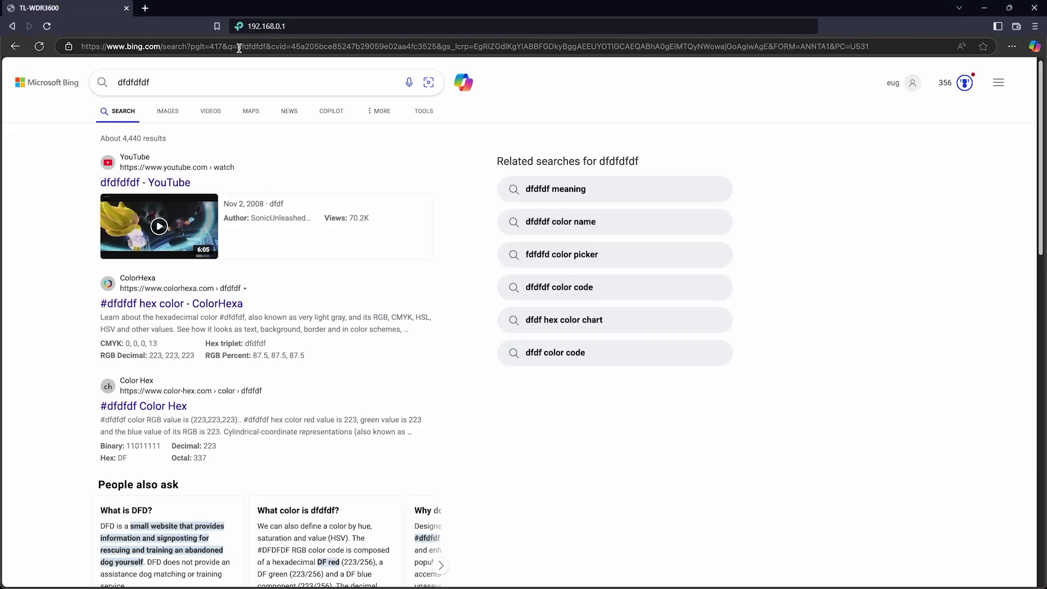